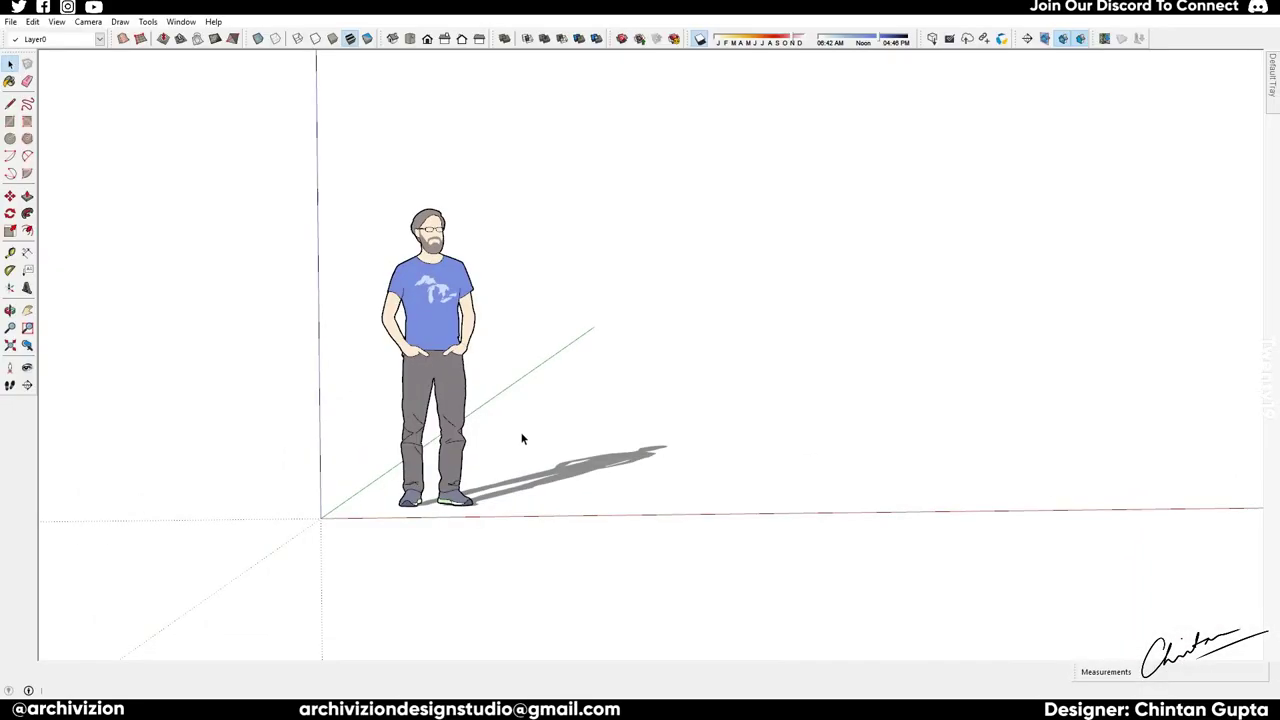
# - Select the default standing scale figure with a small crossing window
pyautogui.moveTo(275, 187); pyautogui.dragTo(277, 189)
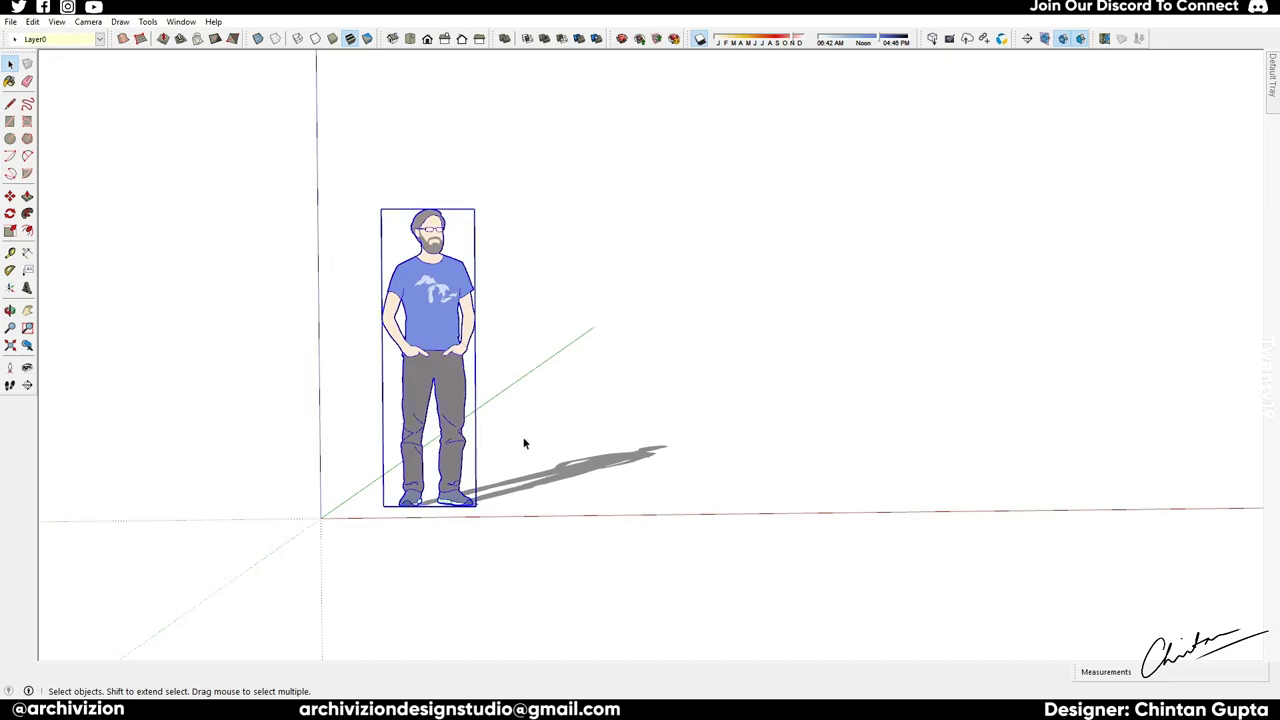
# - Delete the scale figure so only the axes remain, with the view aimed at the origin
pyautogui.press('Delete')
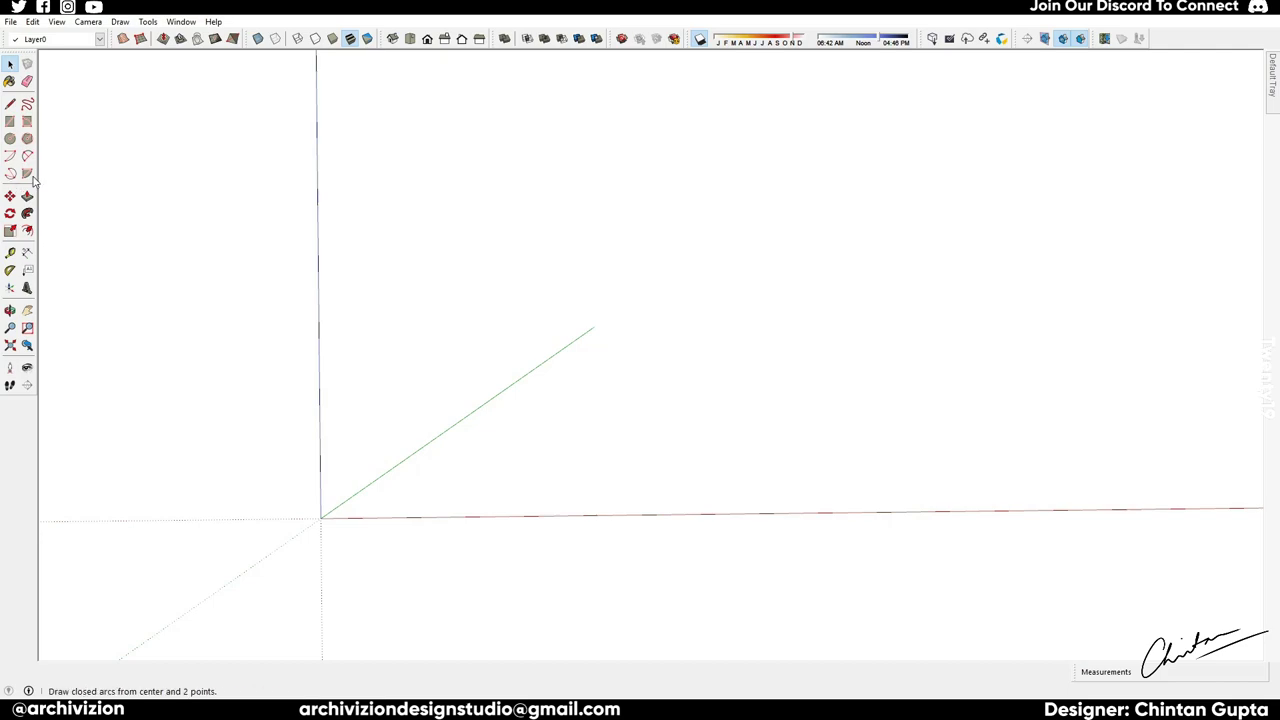
pyautogui.click(10, 139)
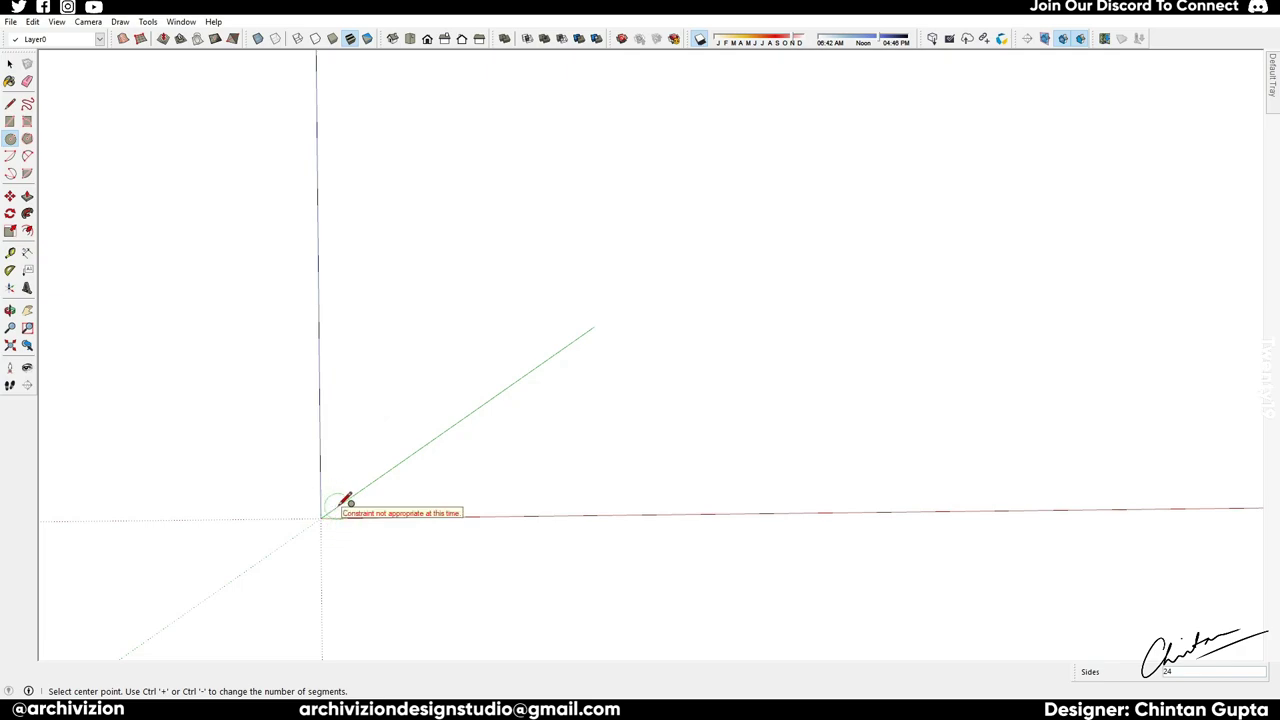
pyautogui.moveTo(828, 528)
pyautogui.keyDown('shift'); pyautogui.mouseDown(button='middle')
pyautogui.moveTo(573, 416)
pyautogui.moveTo(563, 514)
pyautogui.moveTo(523, 420)
pyautogui.moveTo(571, 449)
pyautogui.moveTo(393, 468)
pyautogui.moveTo(537, 366)
pyautogui.moveTo(520, 349)
pyautogui.moveTo(560, 420)
pyautogui.mouseUp(button='middle'); pyautogui.keyUp('shift')
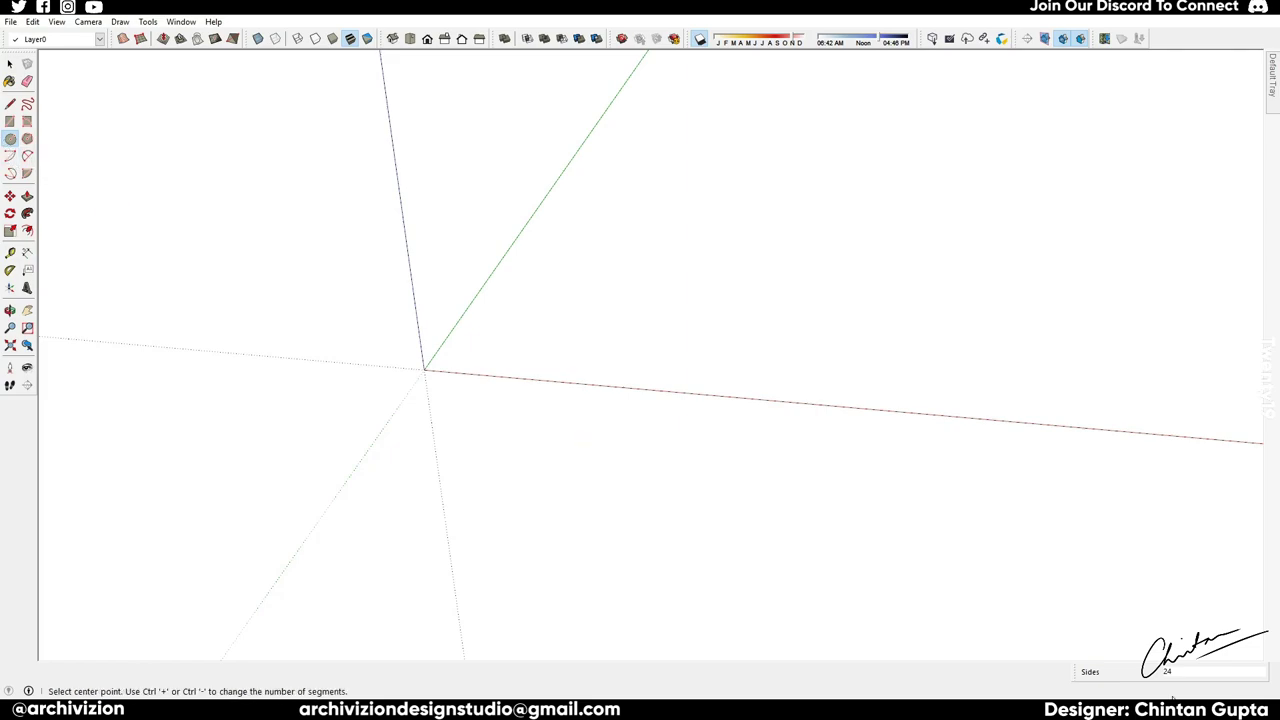
pyautogui.click(424, 370)
pyautogui.click(831, 395)
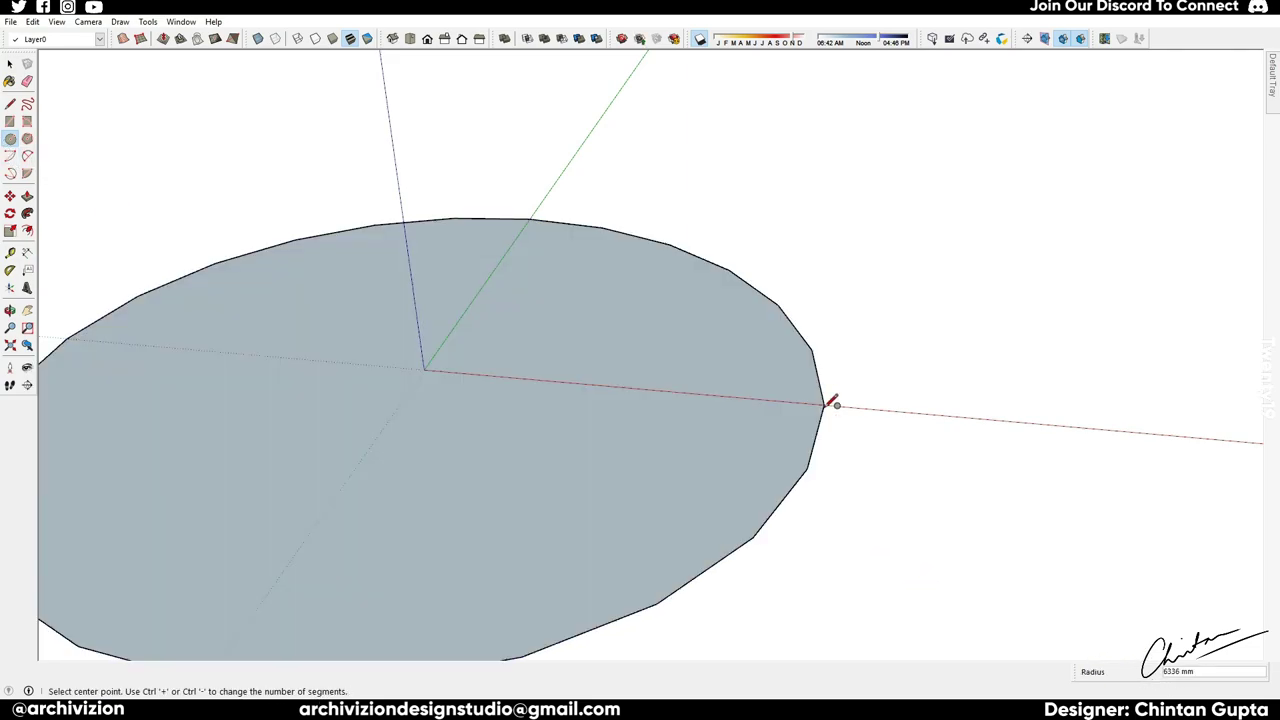
pyautogui.scroll(-4, 380, 220)
pyautogui.moveTo(466, 466)
pyautogui.mouseDown(button='middle')
pyautogui.moveTo(530, 496)
pyautogui.moveTo(560, 420)
pyautogui.mouseUp(button='middle')
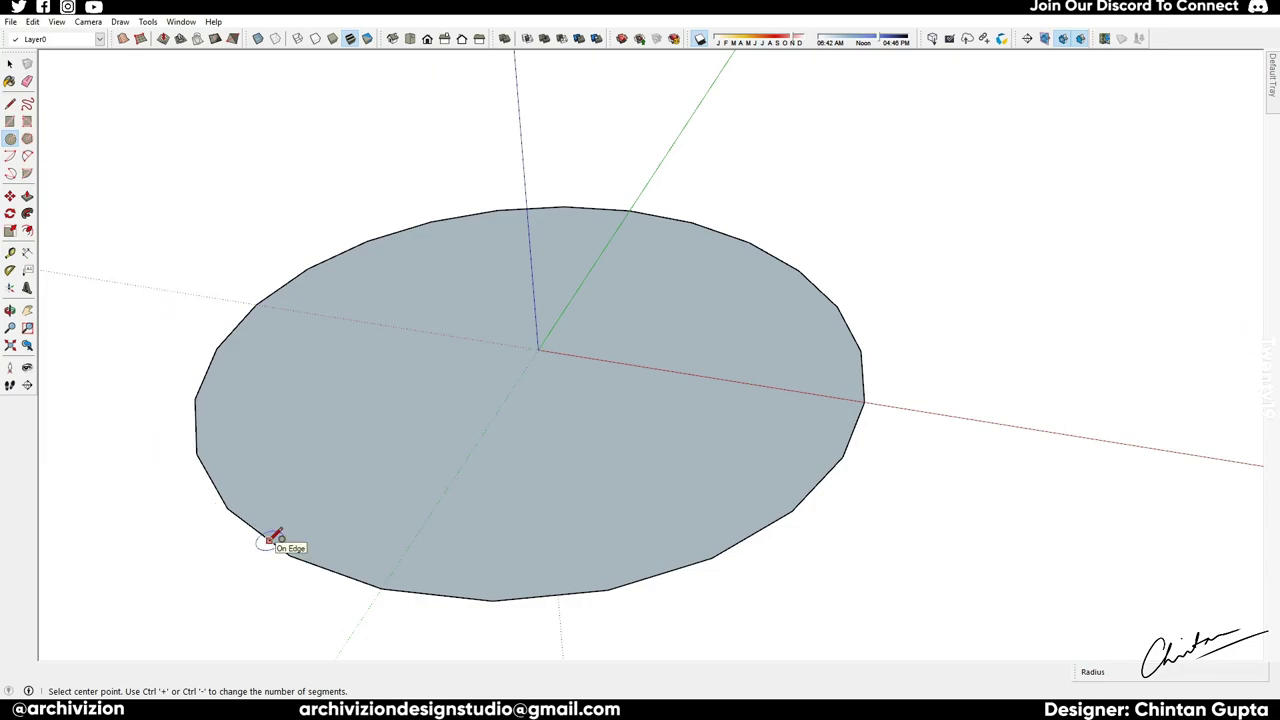
pyautogui.hotkey('ctrl', 'z')
pyautogui.write('48')
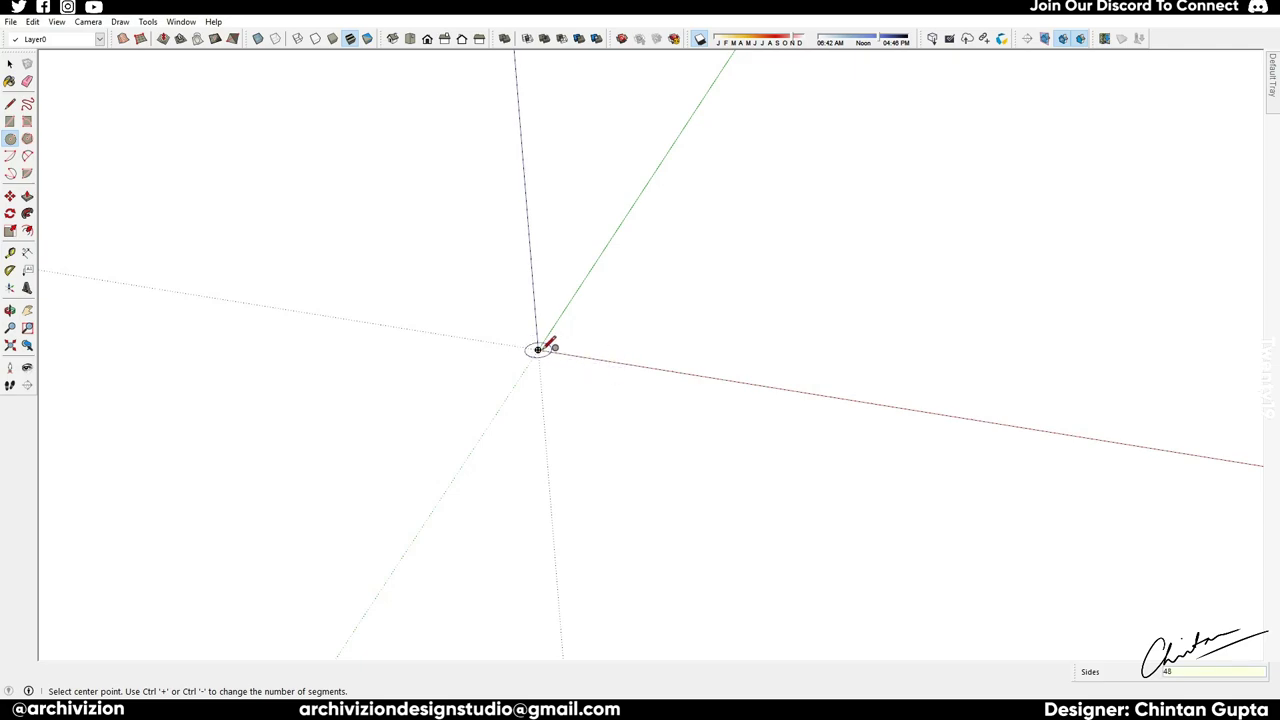
# - Draw a flat ground circle centred on the origin with a 5817 mm radius along the red axis
pyautogui.click(538, 350)
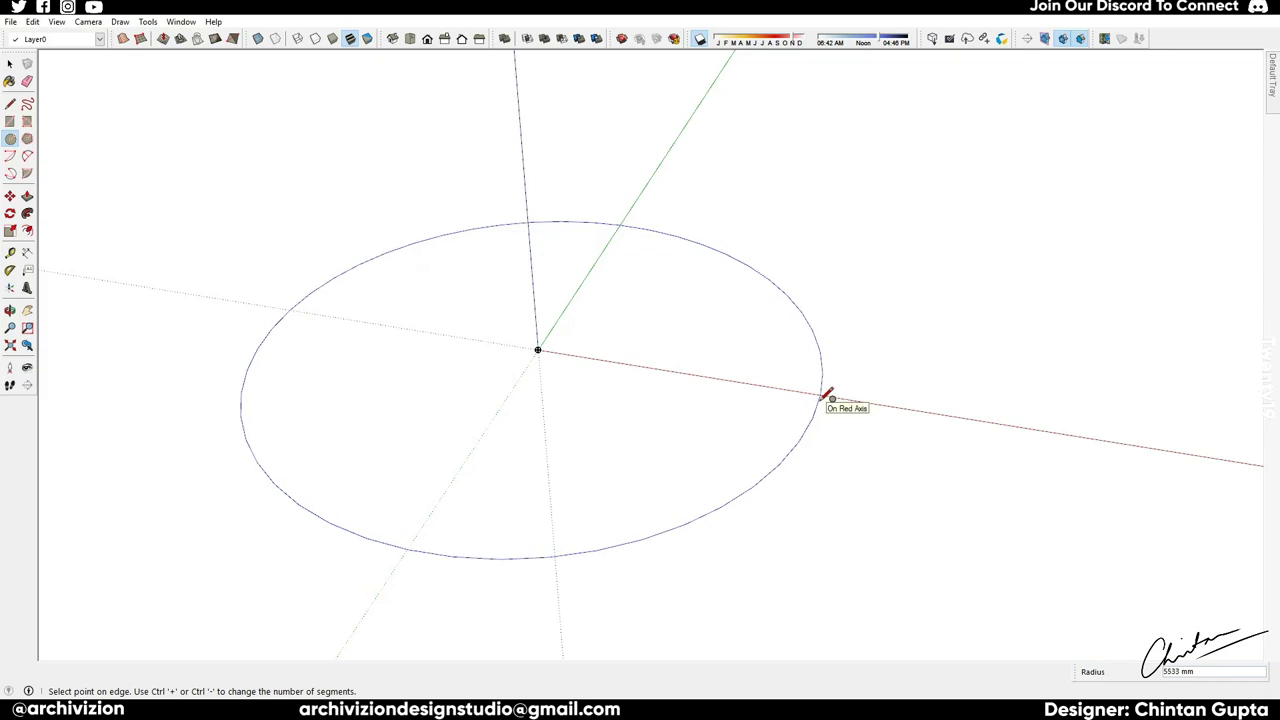
pyautogui.click(835, 395)
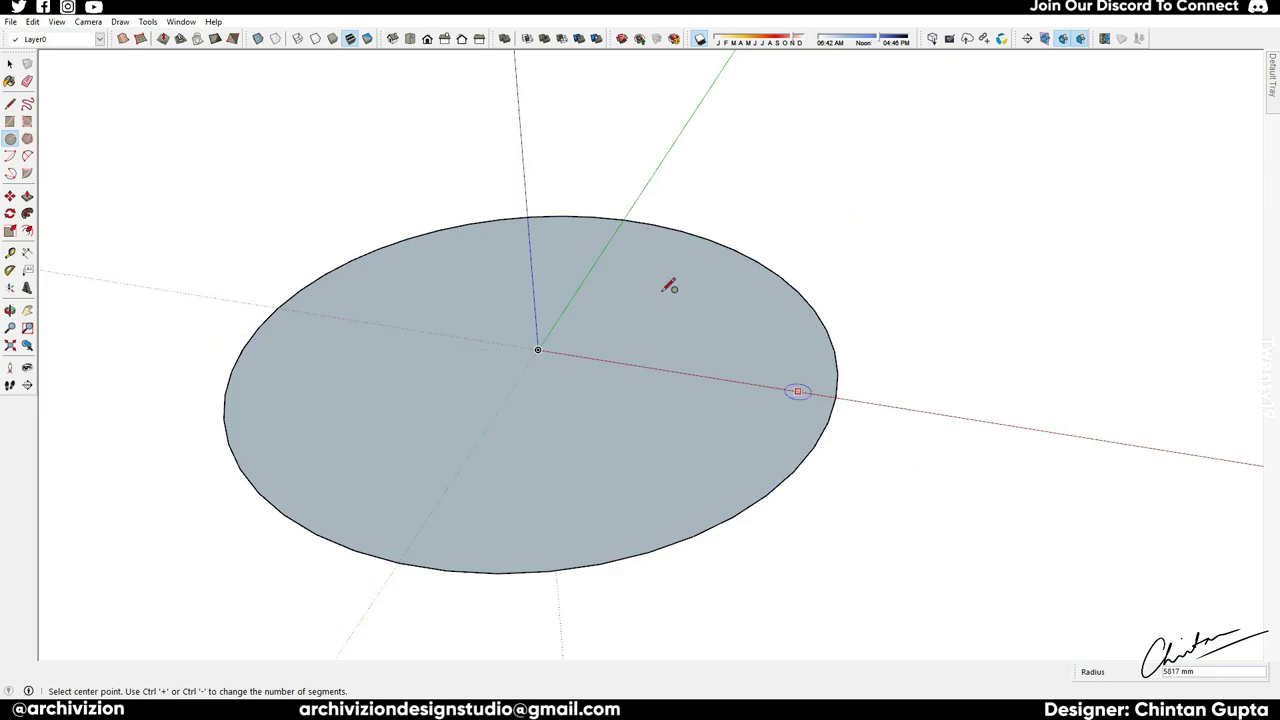
pyautogui.moveTo(528, 349)
pyautogui.mouseDown(button='middle')
pyautogui.moveTo(543, 286)
pyautogui.moveTo(563, 300)
pyautogui.mouseUp(button='middle')
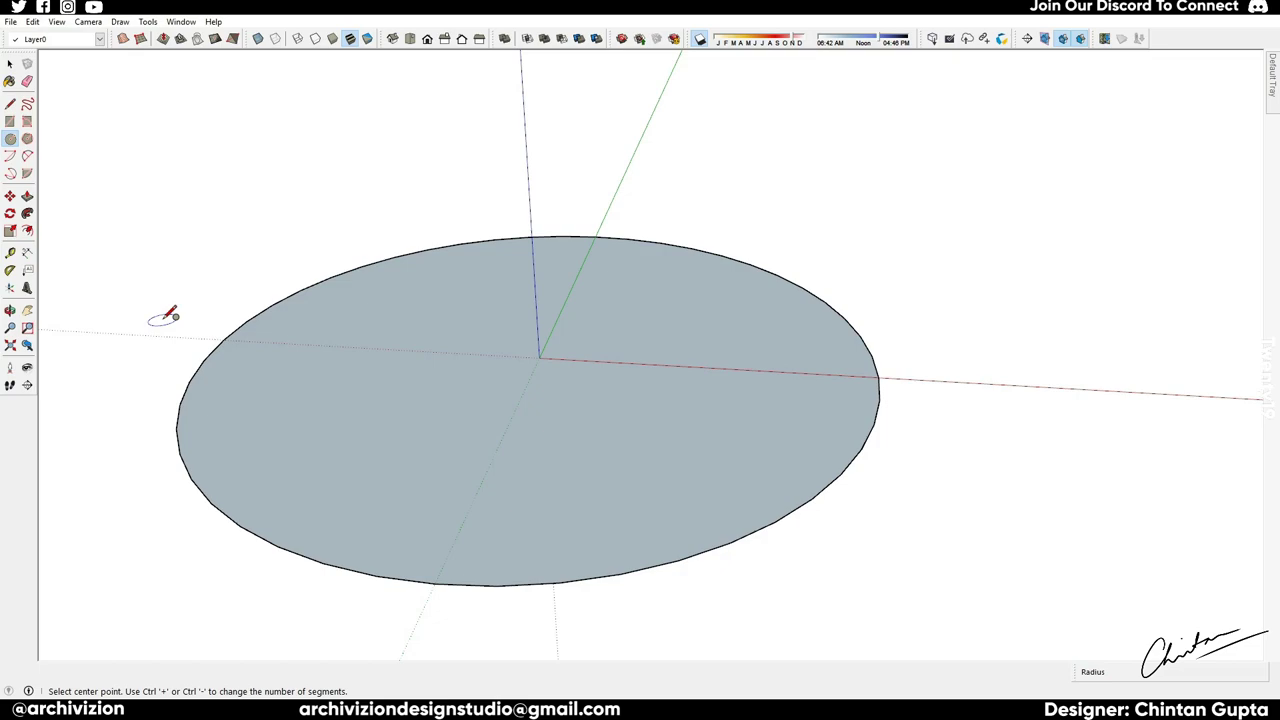
# - Draw an upright 48-sided circle of 1500 mm radius centred on the origin
pyautogui.press('c')
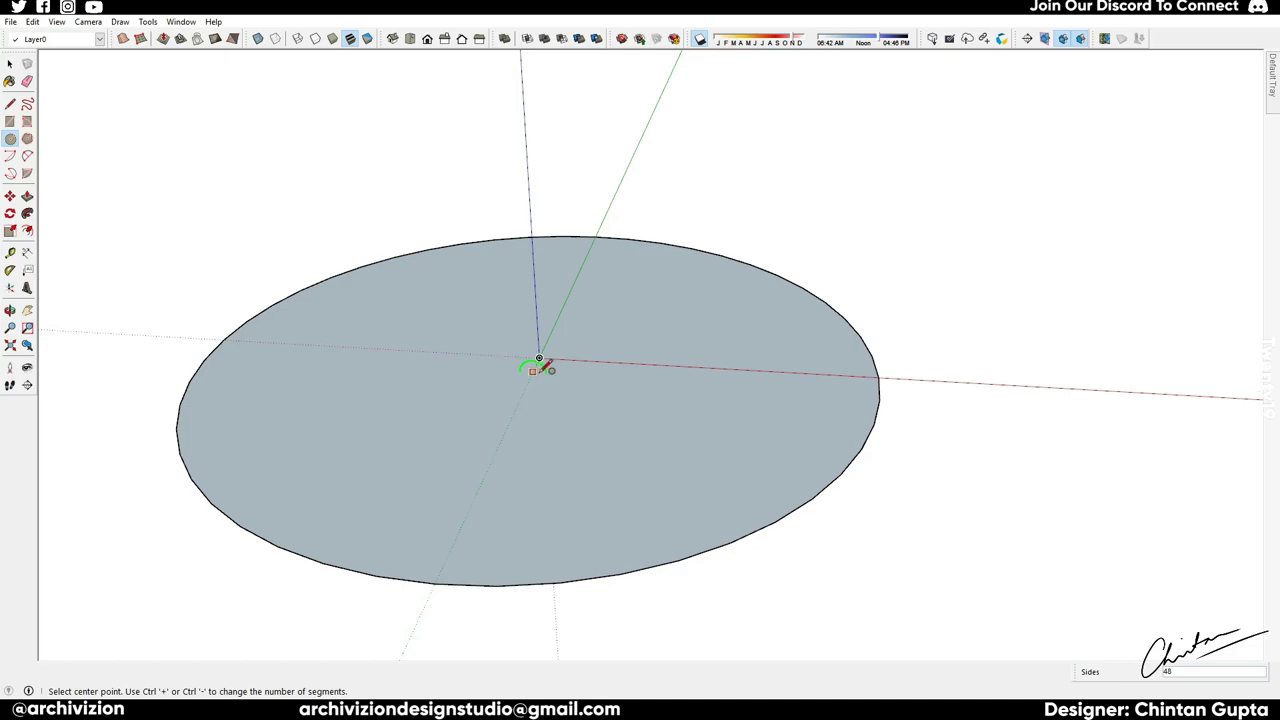
pyautogui.click(539, 357)
pyautogui.write('1500')
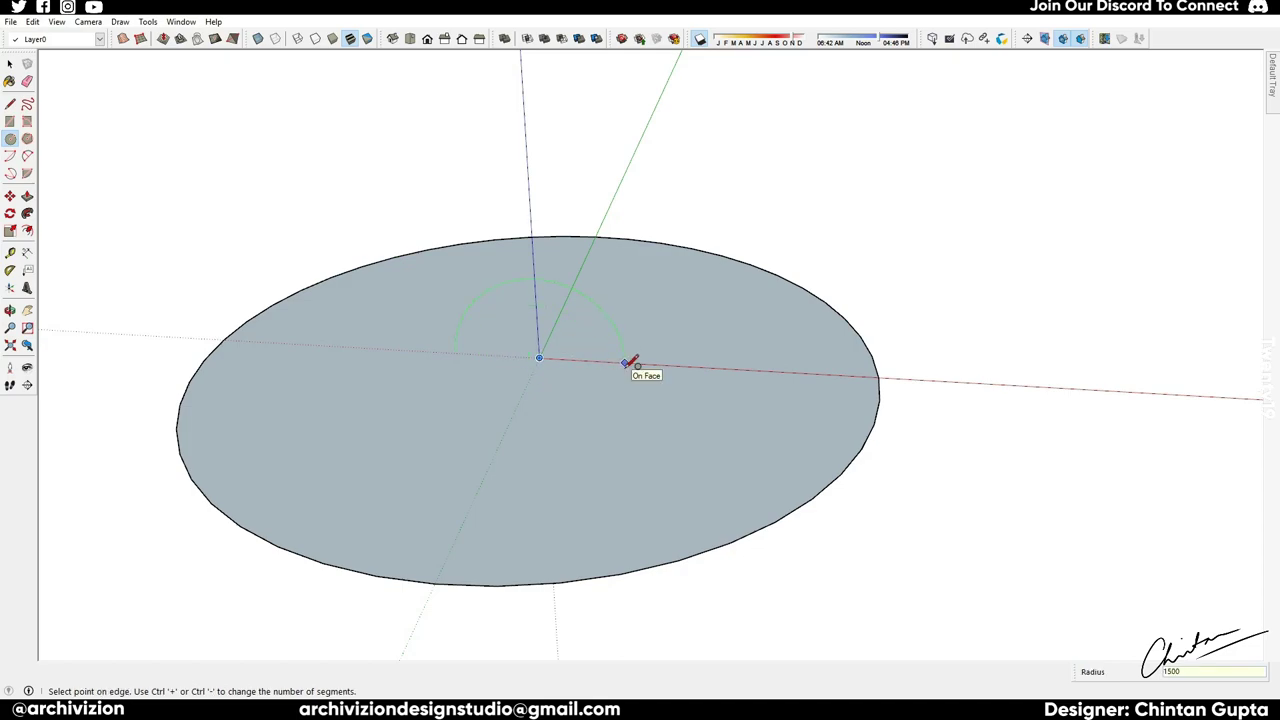
pyautogui.click(628, 362)
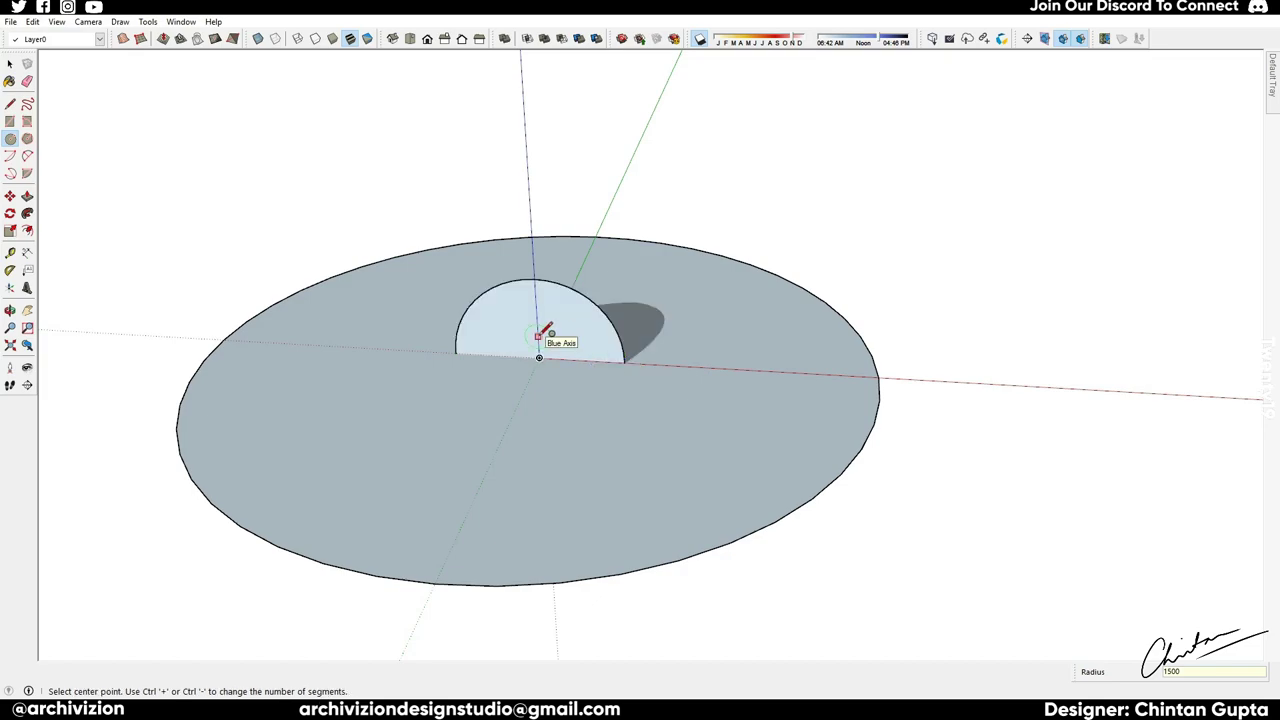
pyautogui.press('space')
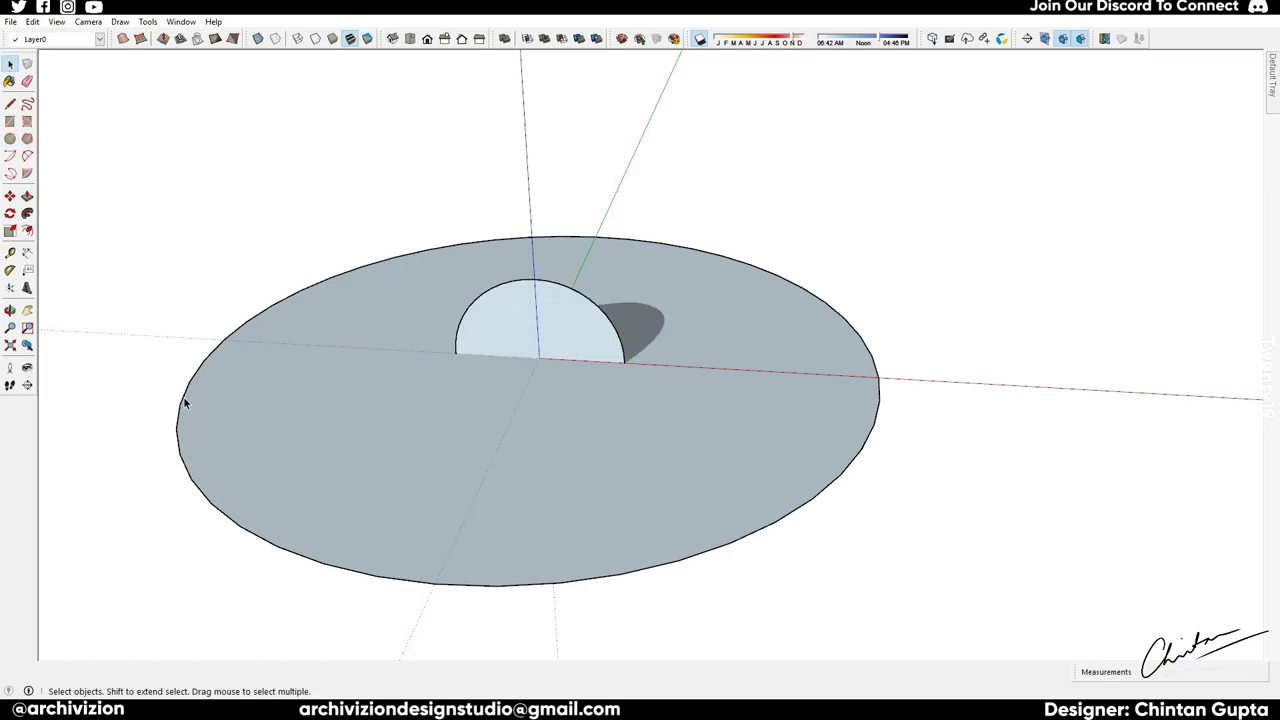
# - Sweep the semicircle profile around the large circle's edge with Follow Me to form a sphere
pyautogui.doubleClick(184, 402)
pyautogui.keyDown('shift'); pyautogui.click(265, 402); pyautogui.keyUp('shift')
pyautogui.click(27, 213)
pyautogui.click(514, 306)
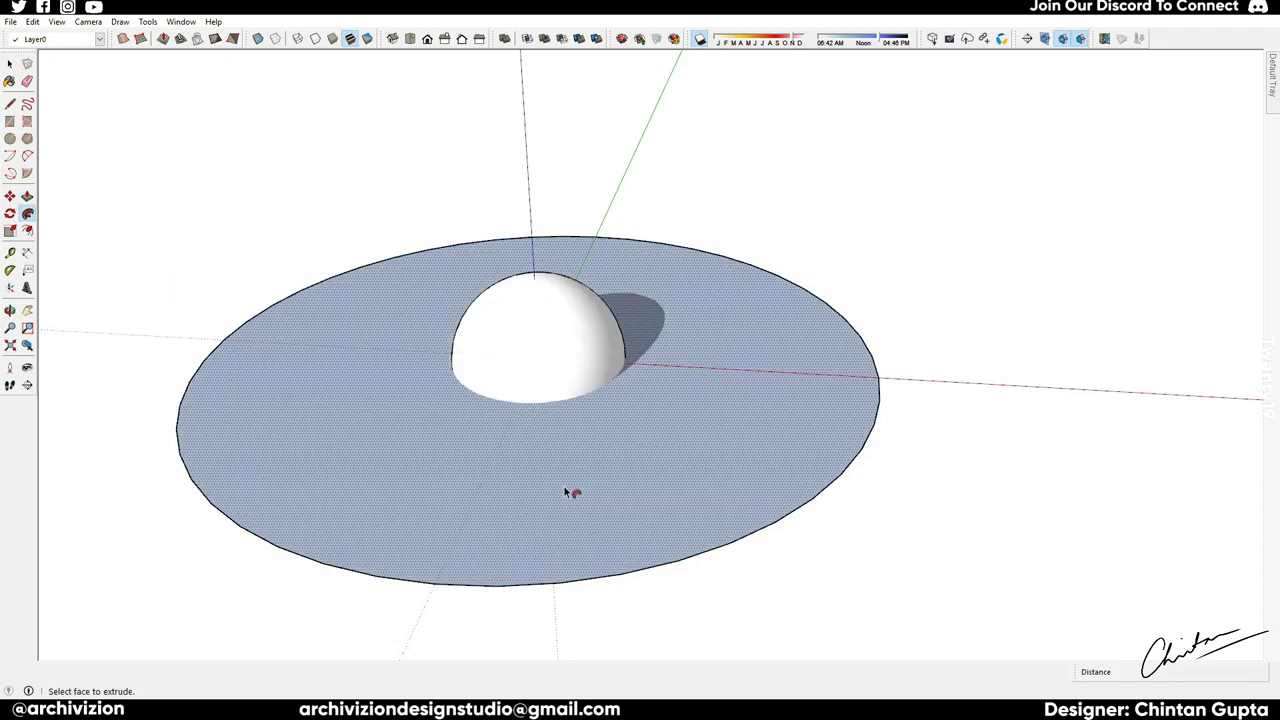
# - Delete the flat ground disk, leaving only the sphere
pyautogui.moveTo(178, 285); pyautogui.dragTo(165, 275)
pyautogui.press('Delete')
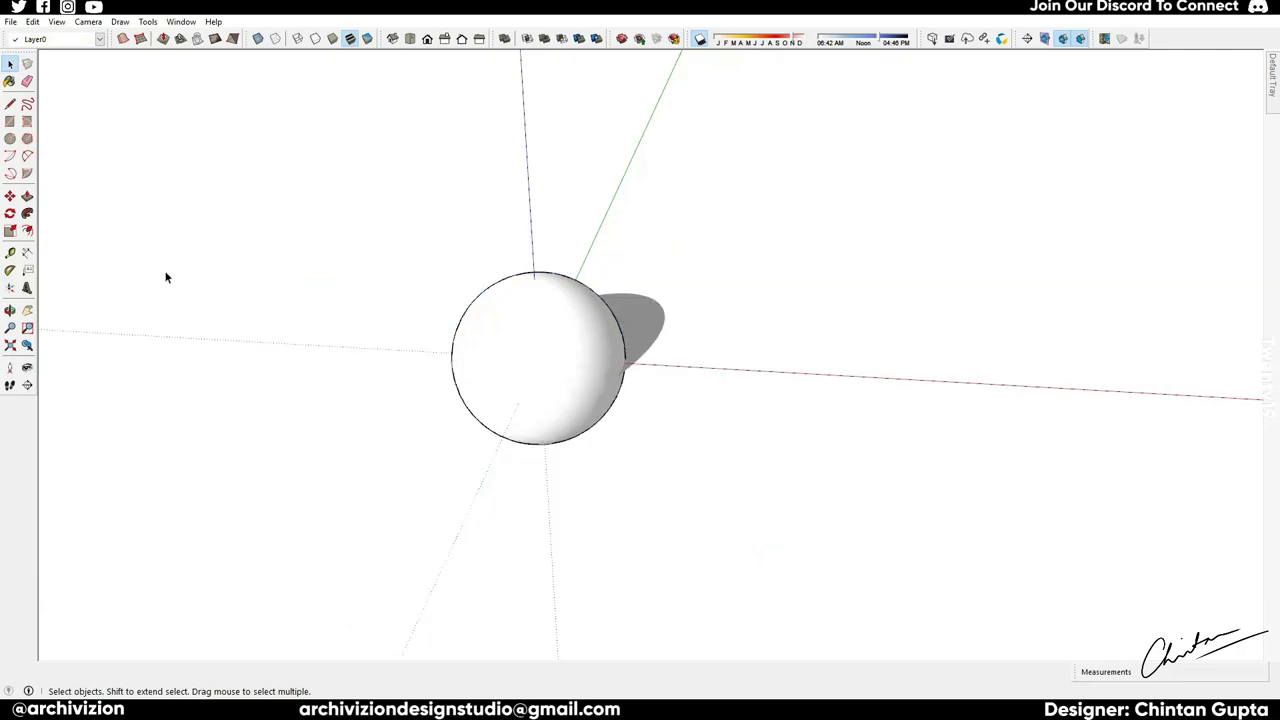
pyautogui.moveTo(538, 342); pyautogui.dragTo(631, 381, button='middle')
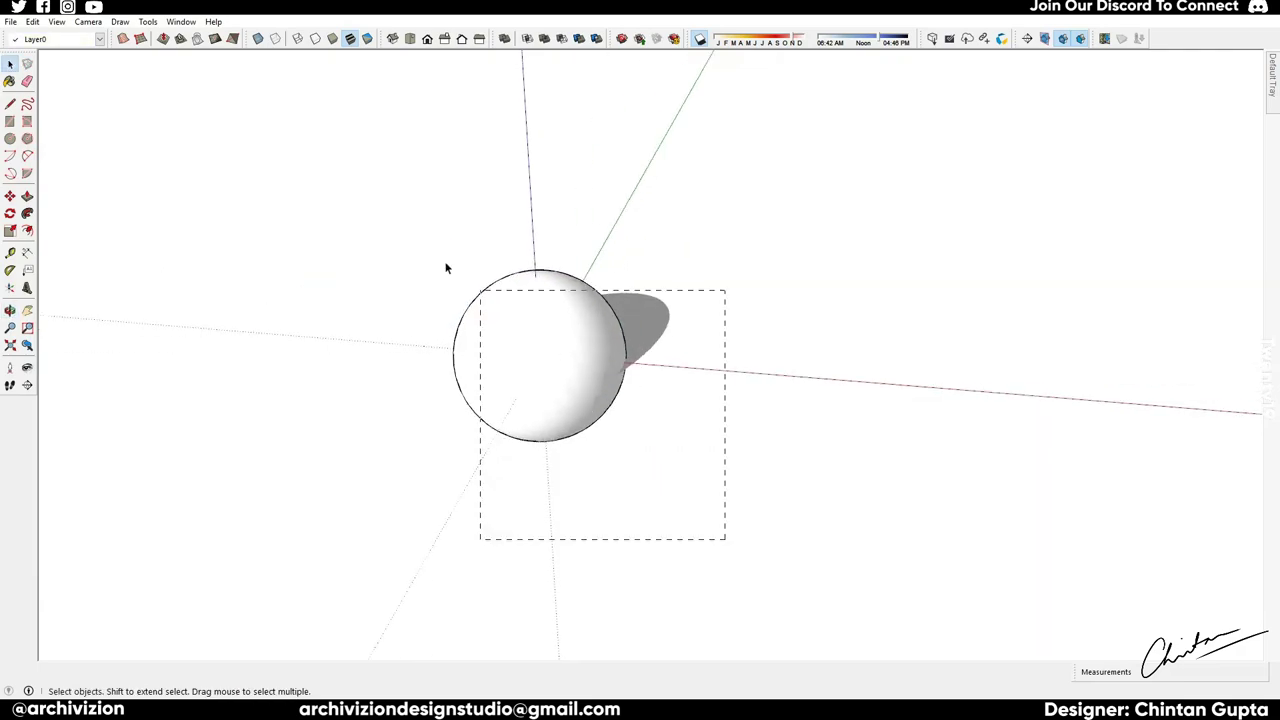
# - Move the whole sphere up the blue axis so it sits above the ground
pyautogui.moveTo(446, 268); pyautogui.dragTo(326, 182)
pyautogui.press('m')
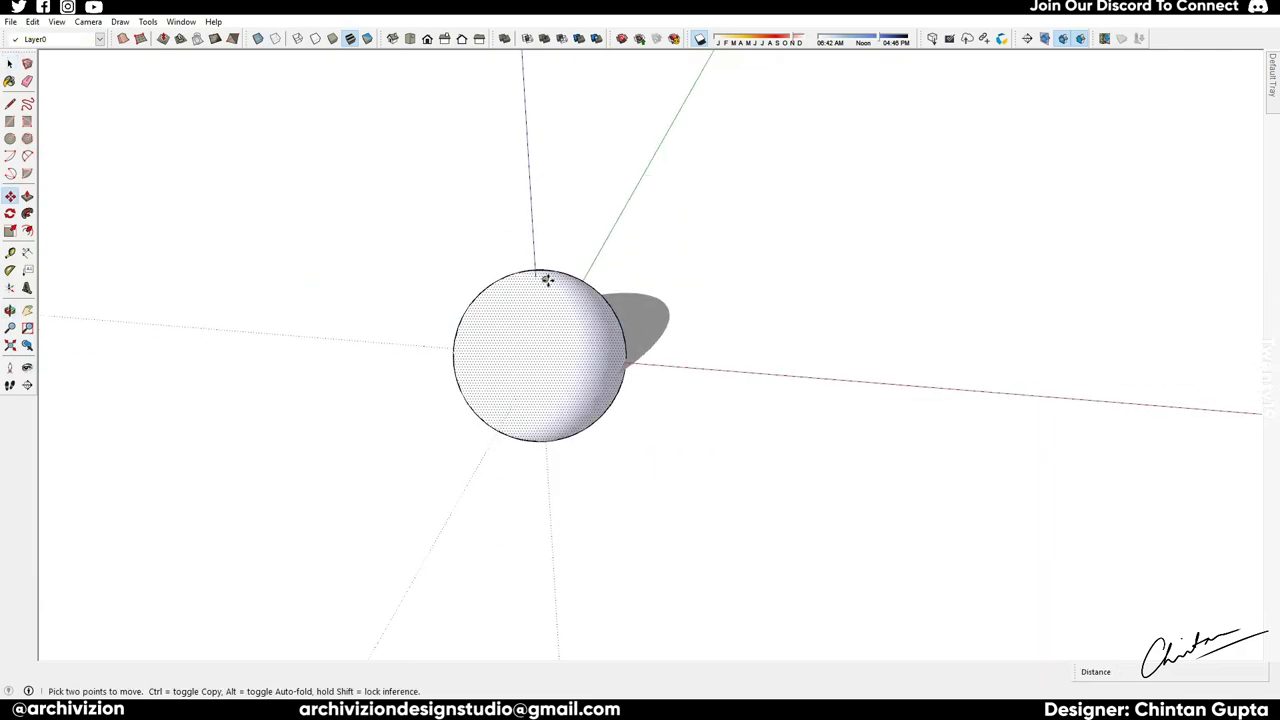
pyautogui.click(535, 276)
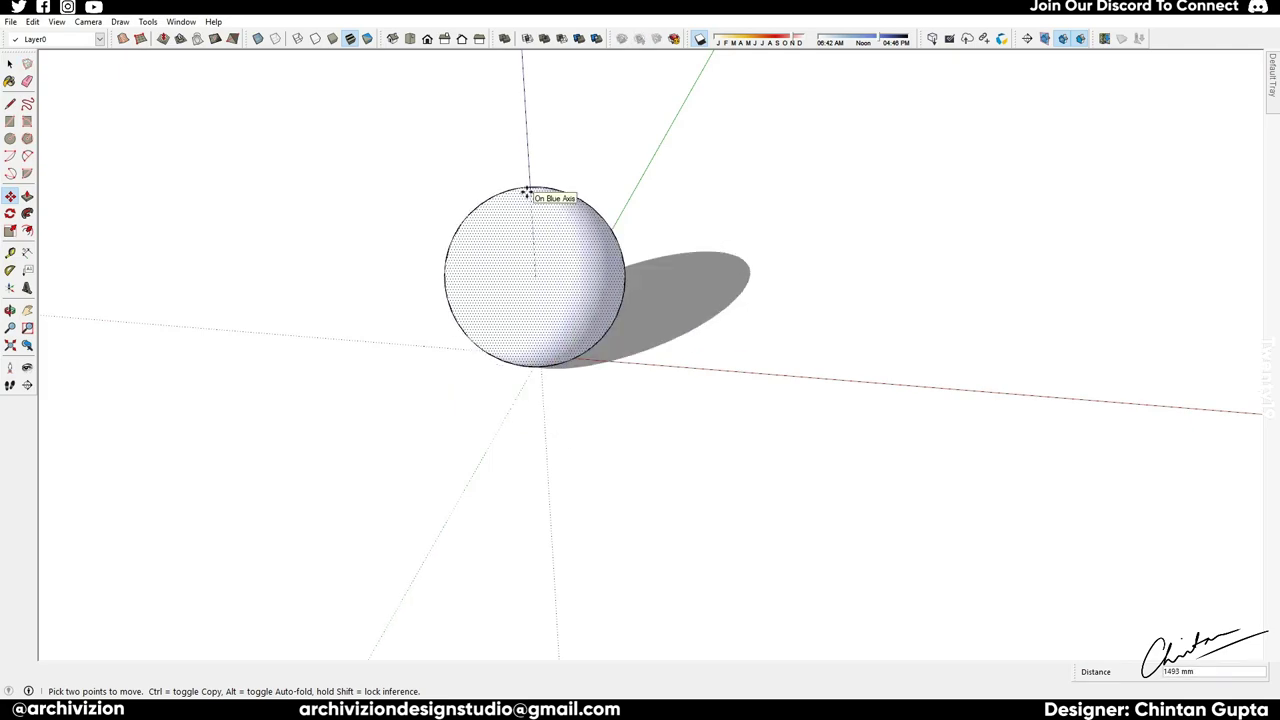
pyautogui.click(527, 192)
pyautogui.press('space')
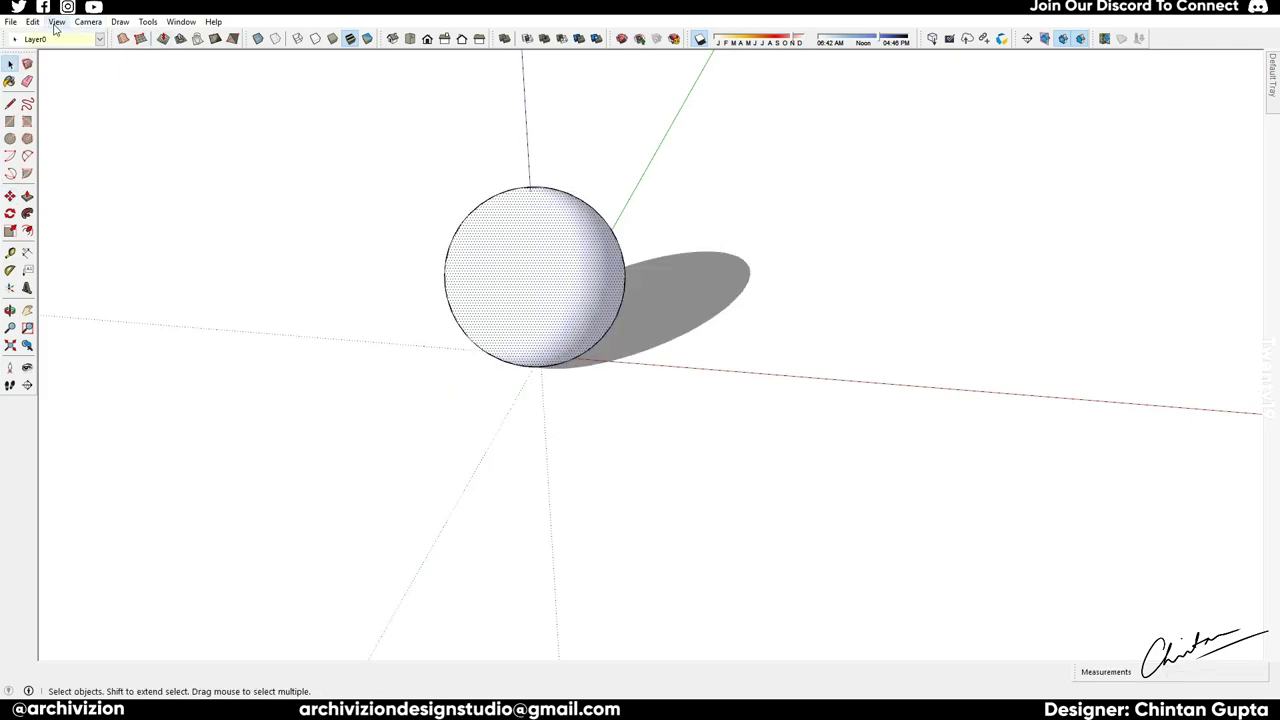
pyautogui.click(57, 21)
# - Turn on View > Hidden Geometry and inspect the sphere's face mesh from several angles
pyautogui.click(100, 76)
pyautogui.scroll(2, 575, 332)
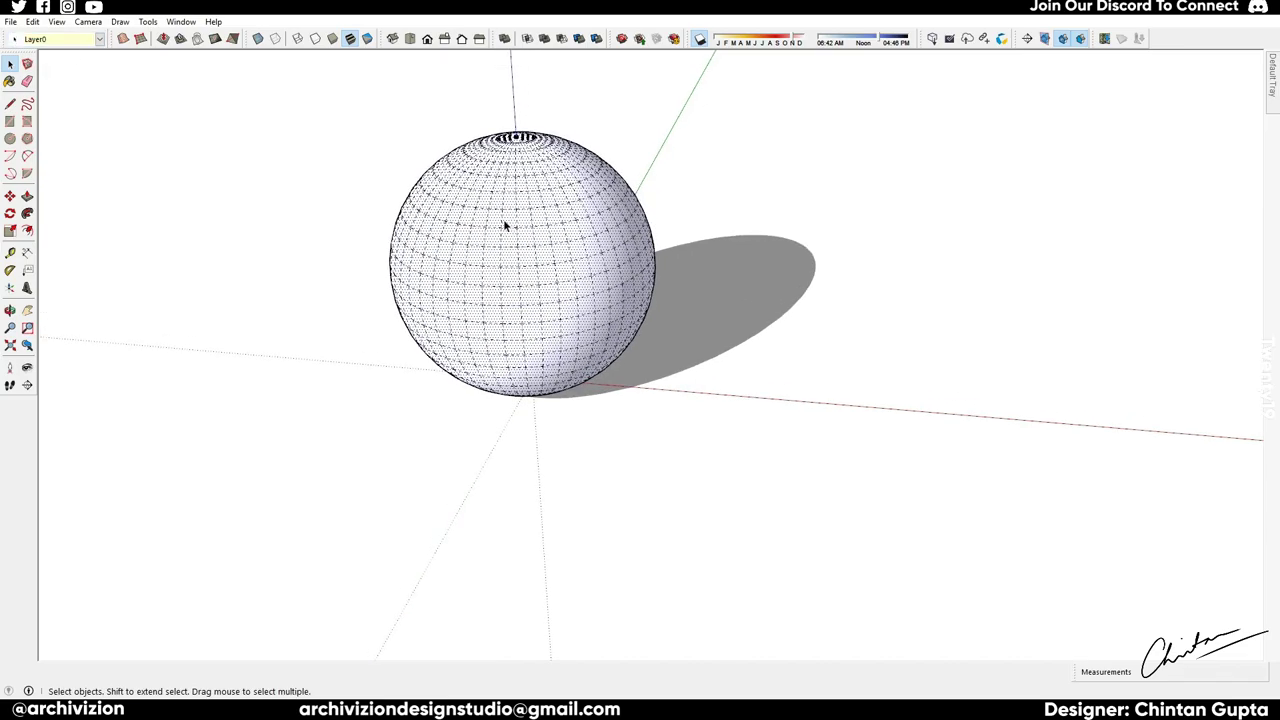
pyautogui.scroll(1, 505, 226)
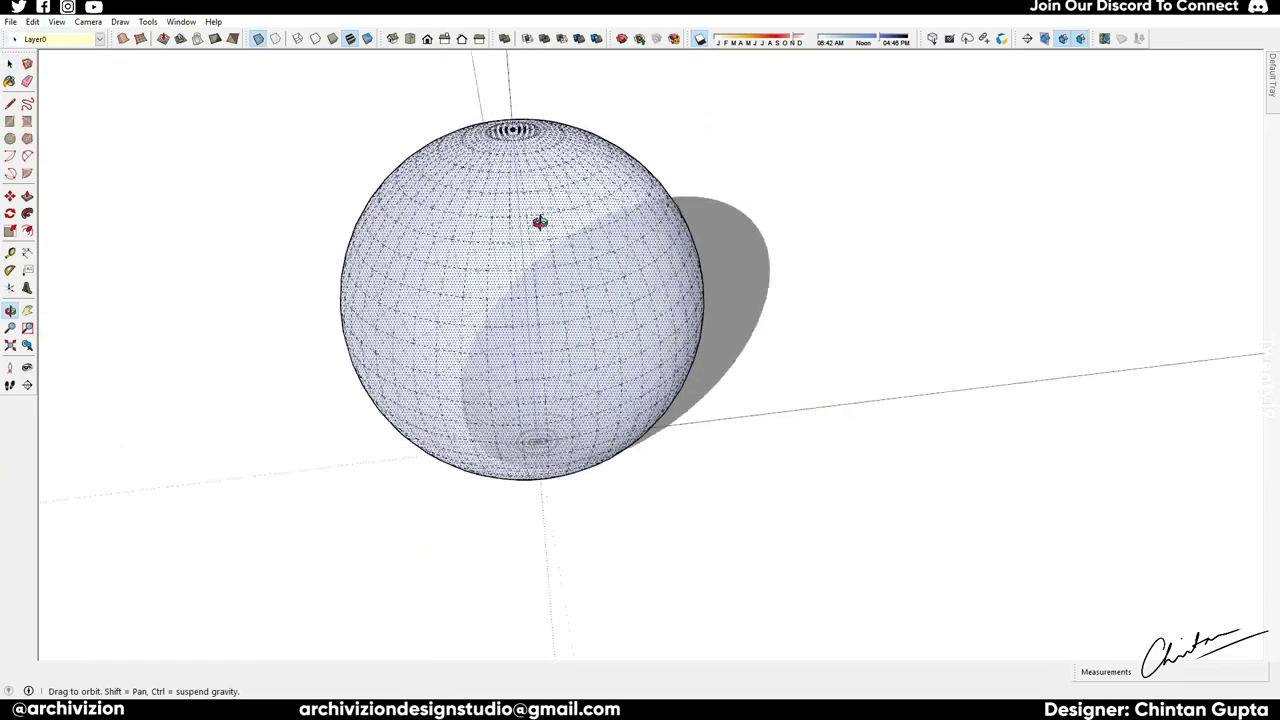
pyautogui.moveTo(534, 217)
pyautogui.mouseDown(button='middle')
pyautogui.moveTo(472, 348)
pyautogui.moveTo(737, 366)
pyautogui.moveTo(880, 529)
pyautogui.moveTo(480, 386)
pyautogui.moveTo(777, 366)
pyautogui.moveTo(863, 434)
pyautogui.moveTo(1006, 449)
pyautogui.moveTo(586, 489)
pyautogui.moveTo(839, 494)
pyautogui.mouseUp(button='middle')
pyautogui.scroll(2, 472, 348)
pyautogui.scroll(2, 586, 489)
pyautogui.scroll(-3, 839, 494)
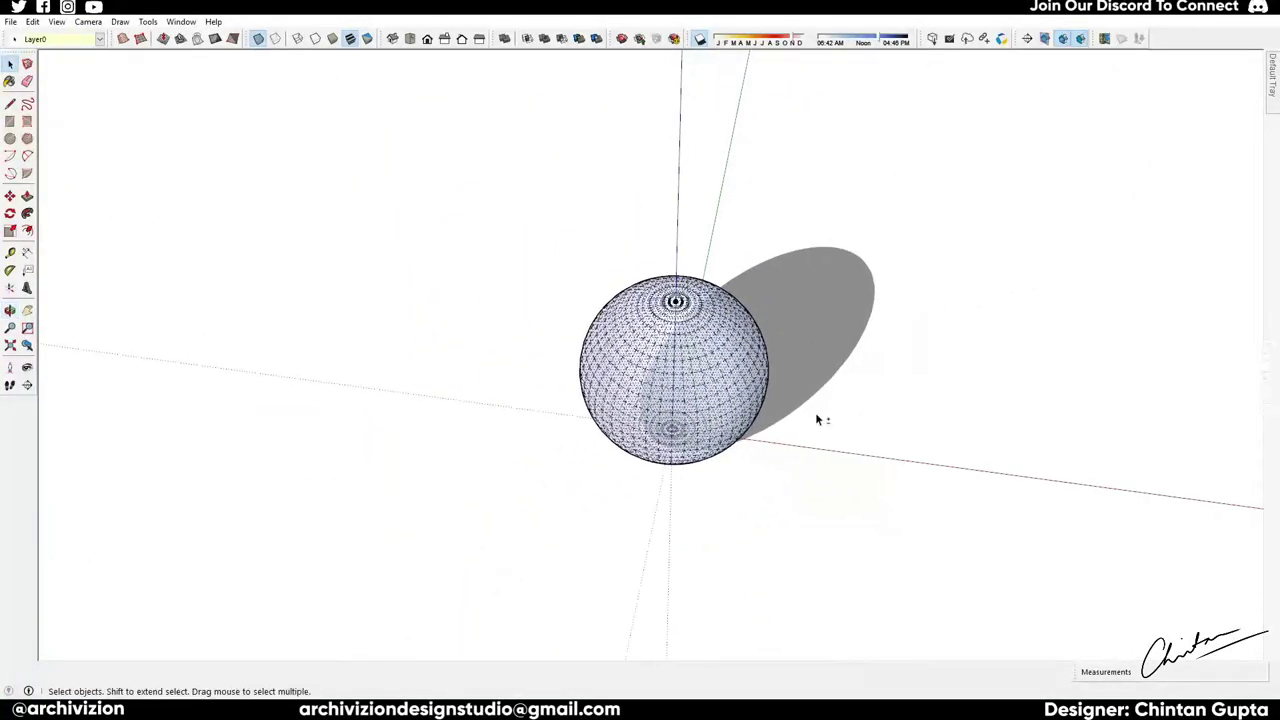
pyautogui.moveTo(820, 417)
pyautogui.mouseDown(button='middle')
pyautogui.moveTo(800, 411)
pyautogui.moveTo(866, 259)
pyautogui.moveTo(700, 429)
pyautogui.moveTo(1074, 451)
pyautogui.moveTo(661, 457)
pyautogui.moveTo(745, 354)
pyautogui.moveTo(640, 380)
pyautogui.moveTo(617, 337)
pyautogui.moveTo(1067, 353)
pyautogui.moveTo(691, 397)
pyautogui.moveTo(494, 397)
pyautogui.moveTo(1127, 342)
pyautogui.moveTo(317, 351)
pyautogui.moveTo(464, 455)
pyautogui.mouseUp(button='middle')
pyautogui.scroll(3, 661, 457)
pyautogui.moveTo(63, 391)
pyautogui.mouseDown(button='middle')
pyautogui.moveTo(1023, 329)
pyautogui.moveTo(700, 395)
pyautogui.moveTo(389, 371)
pyautogui.moveTo(263, 383)
pyautogui.moveTo(551, 394)
pyautogui.moveTo(329, 408)
pyautogui.moveTo(366, 429)
pyautogui.moveTo(534, 443)
pyautogui.moveTo(371, 360)
pyautogui.moveTo(414, 462)
pyautogui.moveTo(623, 471)
pyautogui.moveTo(814, 317)
pyautogui.moveTo(943, 329)
pyautogui.moveTo(683, 374)
pyautogui.mouseUp(button='middle')
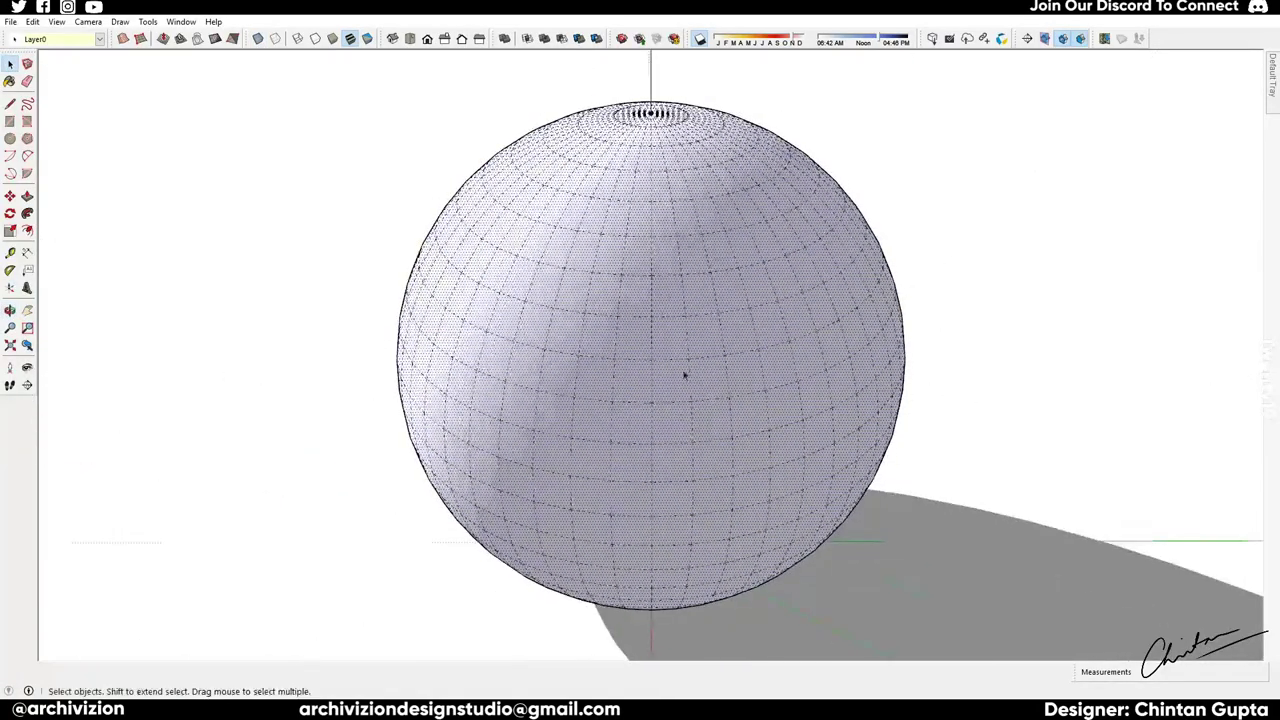